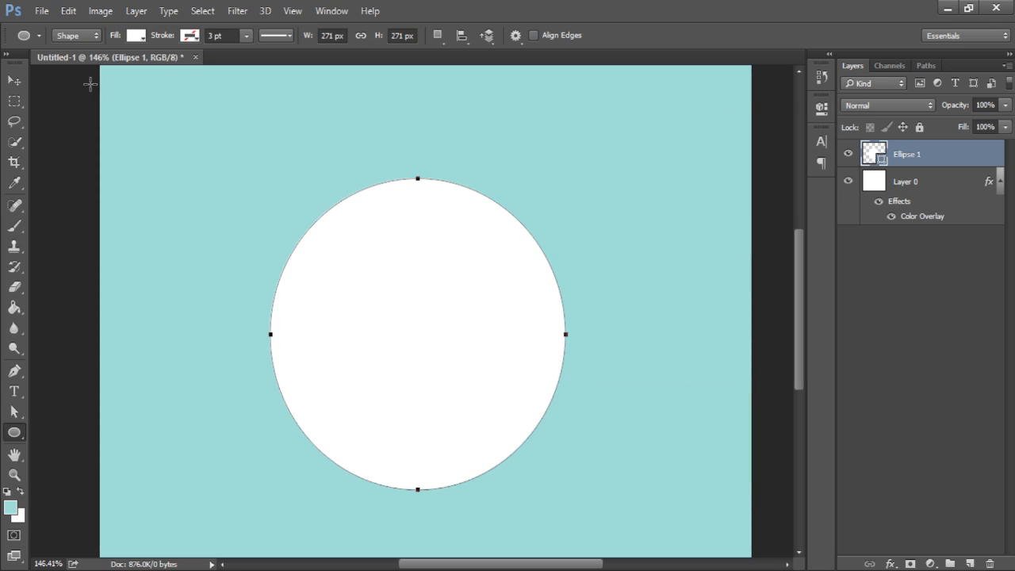
- Duplicate the white circle layer and scale the copy about its centre to about 235 px
{"action": "left_click", "coordinate": [8, 81]}
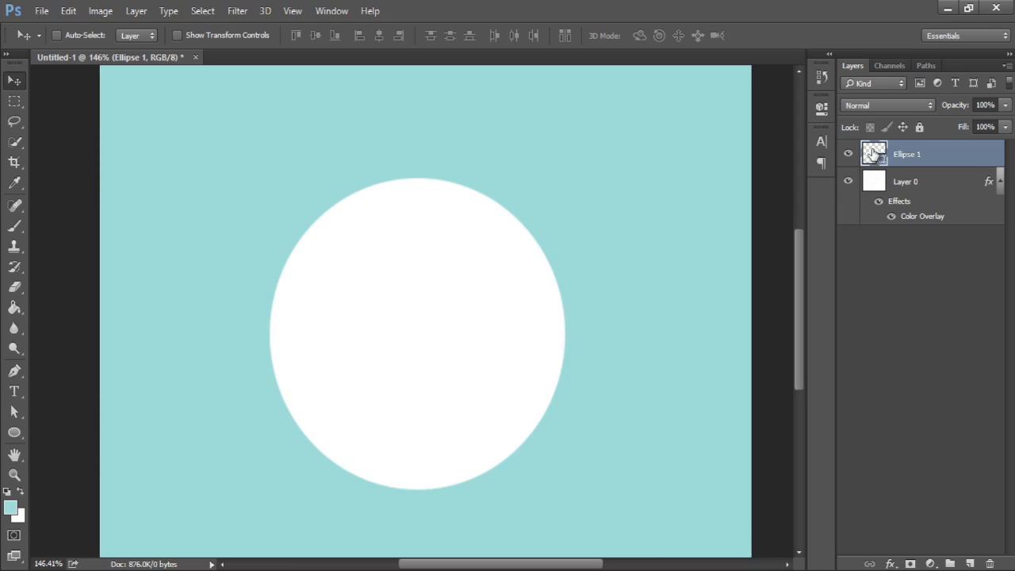
{"action": "left_click_drag", "start_coordinate": [872, 153], "coordinate": [970, 563]}
{"action": "key", "text": "ctrl+t"}
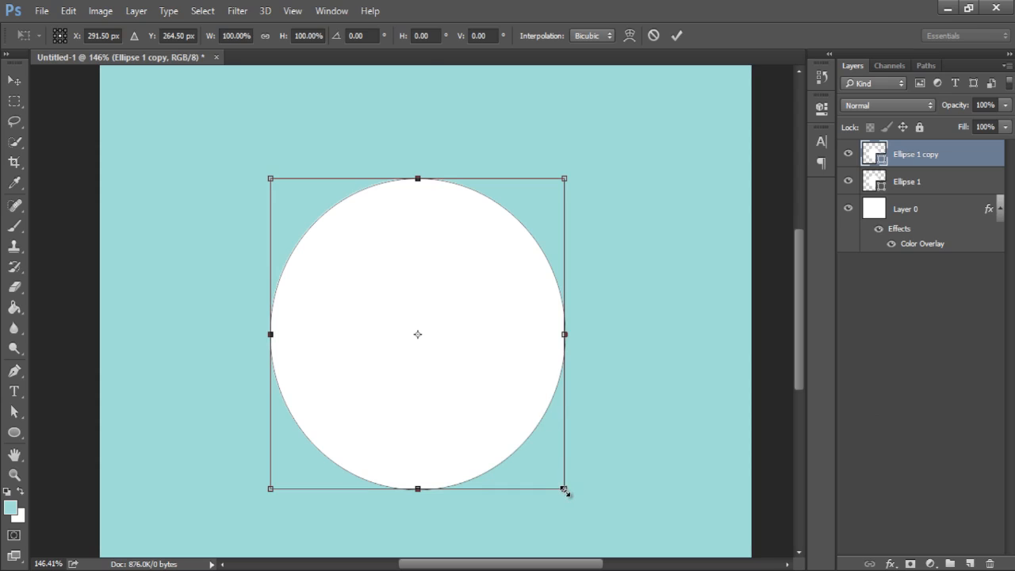
{"action": "mouse_move", "coordinate": [551, 484]}
{"action": "left_mouse_down"}
{"action": "mouse_move", "coordinate": [534, 467]}
{"action": "mouse_move", "coordinate": [543, 471]}
{"action": "left_mouse_up"}
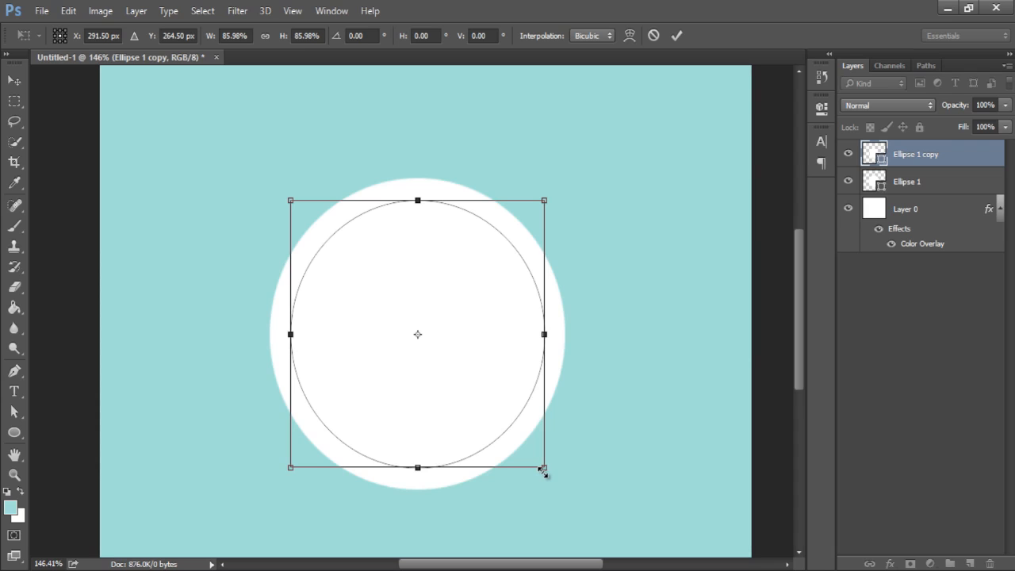
{"action": "left_click_drag", "start_coordinate": [544, 469], "coordinate": [544, 468]}
{"action": "key", "text": "Return"}
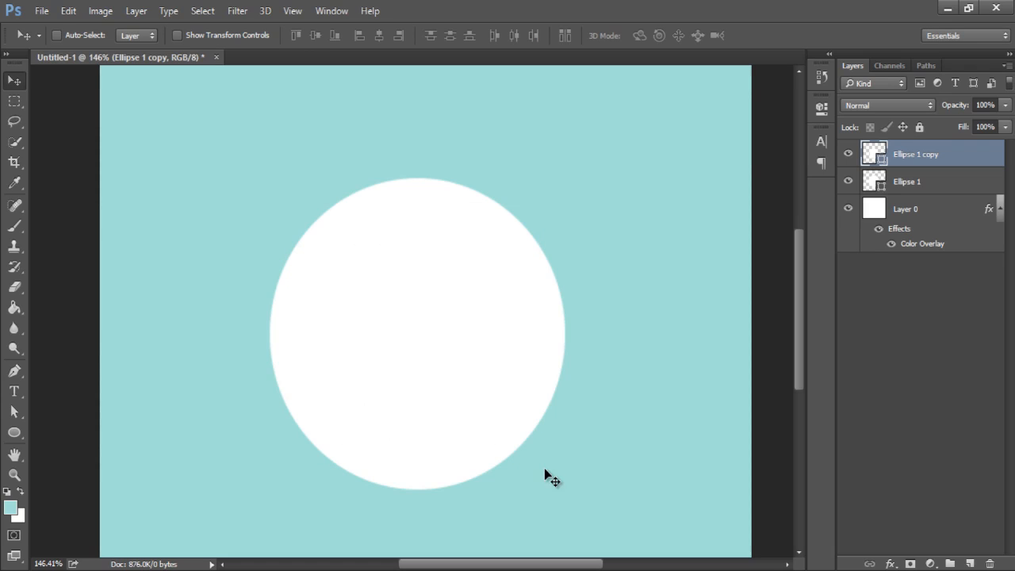
{"action": "key", "text": "i"}
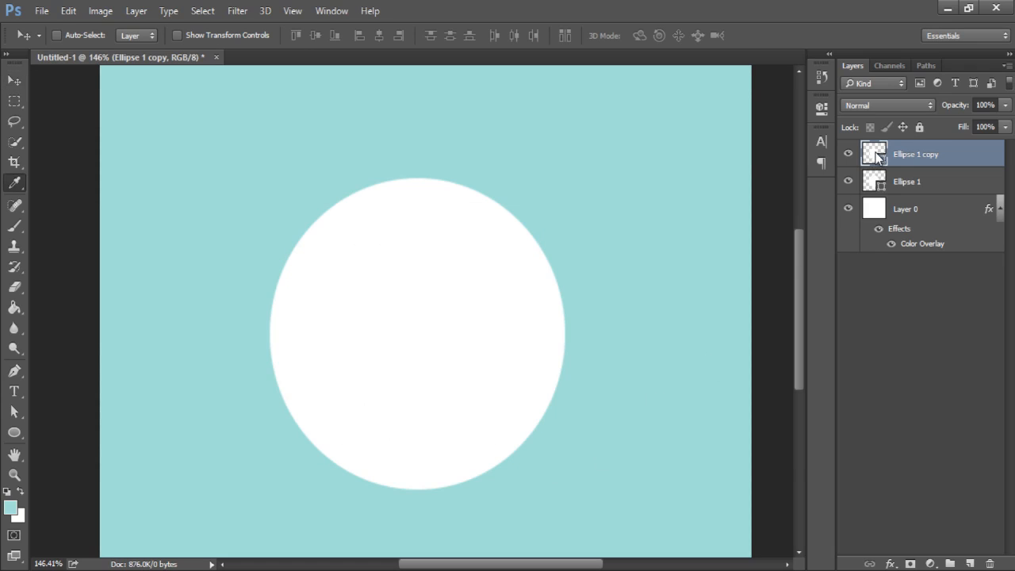
{"action": "double_click", "coordinate": [875, 154]}
{"action": "left_click_drag", "start_coordinate": [509, 290], "coordinate": [503, 295]}
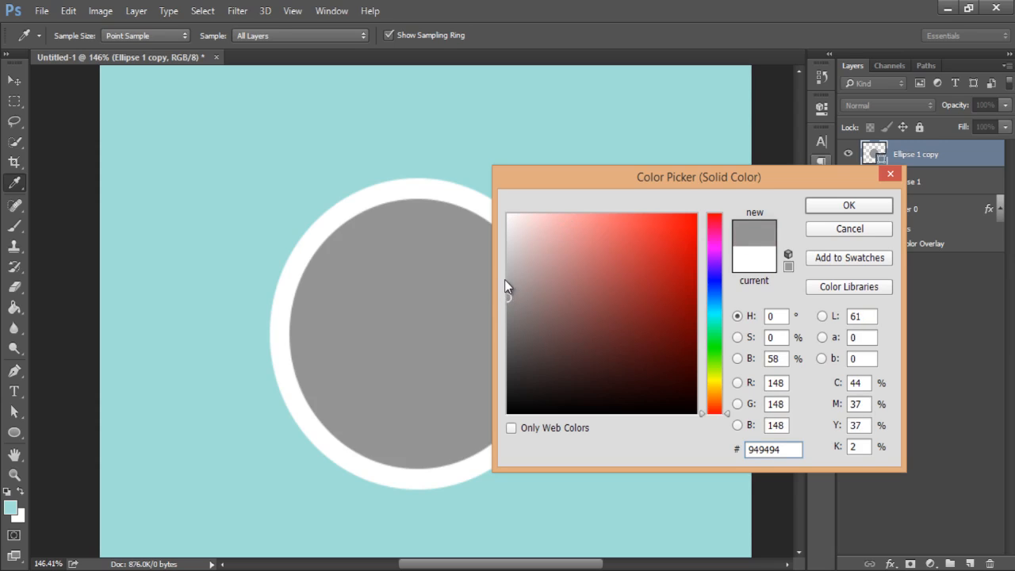
{"action": "left_click", "coordinate": [849, 228]}
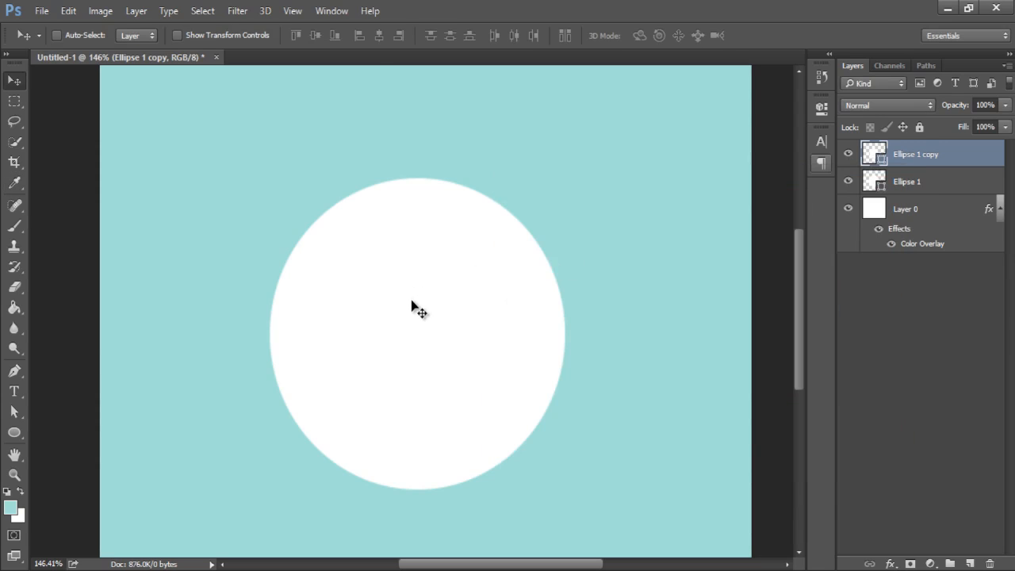
- Take the smaller circle's path from the Ellipse 1 copy layer and delete that layer
{"action": "key", "text": "a"}
{"action": "left_click_drag", "start_coordinate": [220, 156], "coordinate": [636, 529]}
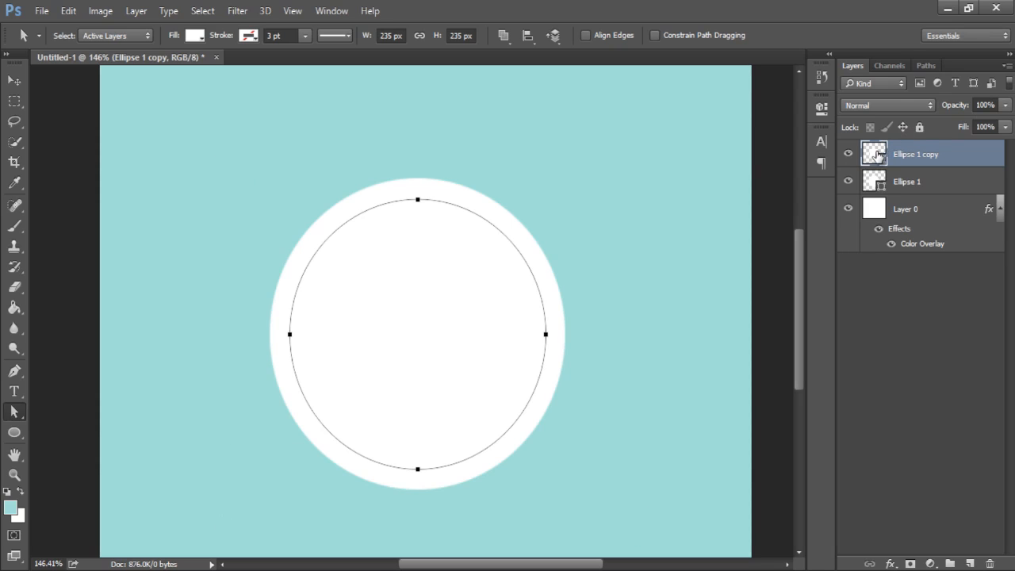
{"action": "left_click_drag", "start_coordinate": [878, 155], "coordinate": [993, 563]}
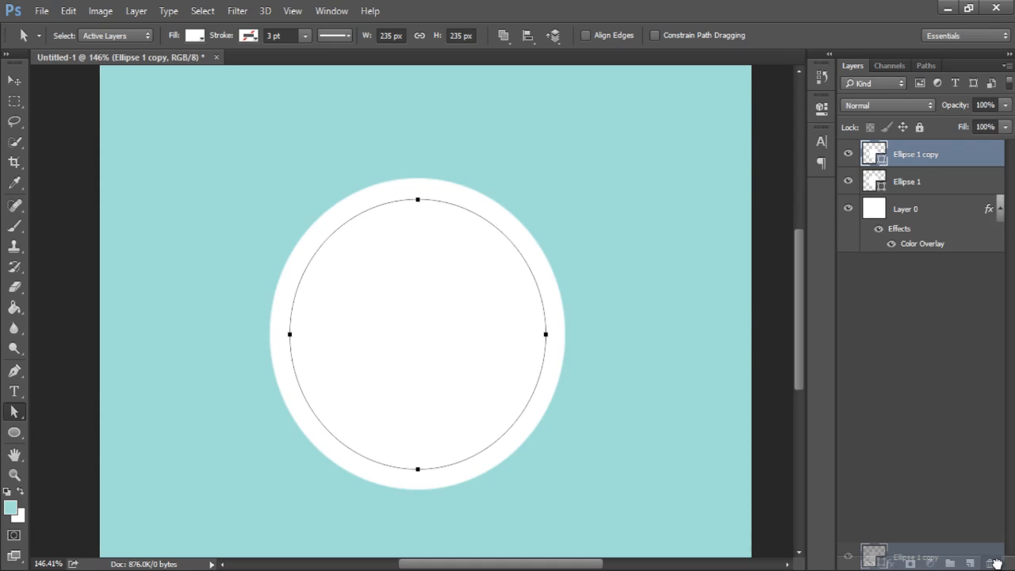
{"action": "left_click_drag", "start_coordinate": [996, 563], "coordinate": [996, 563]}
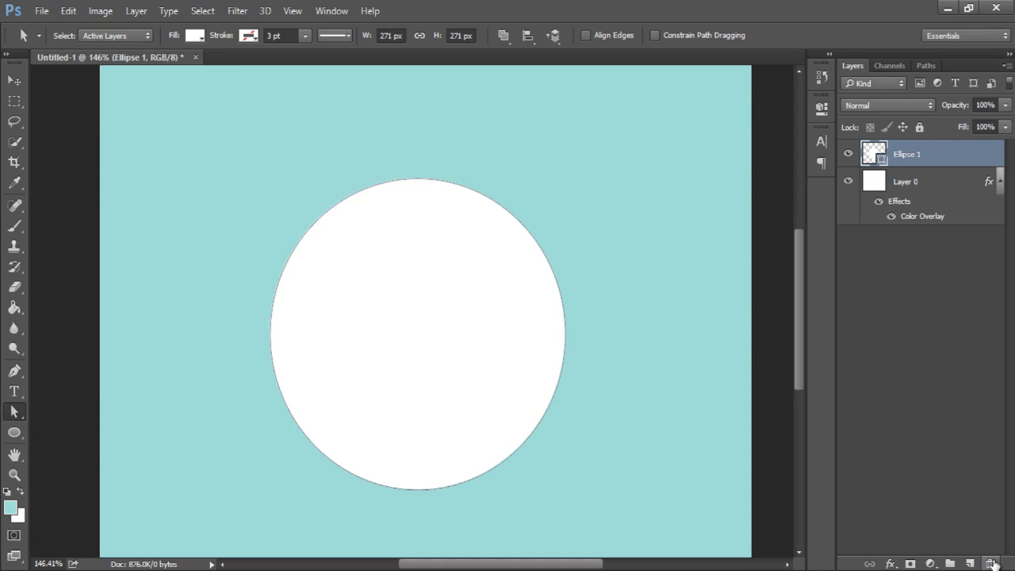
- Paste the smaller circle's path into the Ellipse 1 layer and subtract it from the large circle to form a ring
{"action": "left_click", "coordinate": [539, 271]}
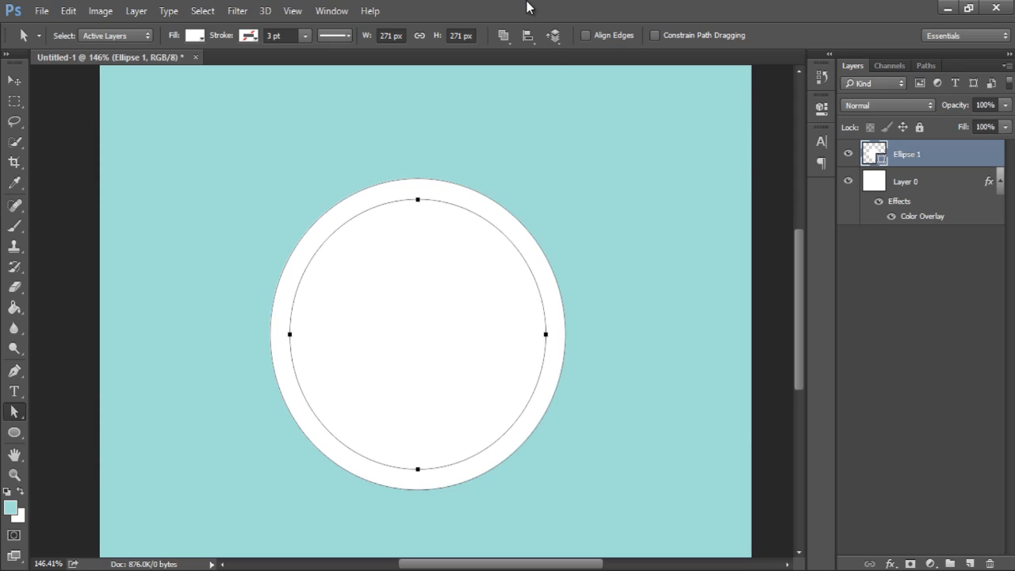
{"action": "left_click", "coordinate": [504, 35]}
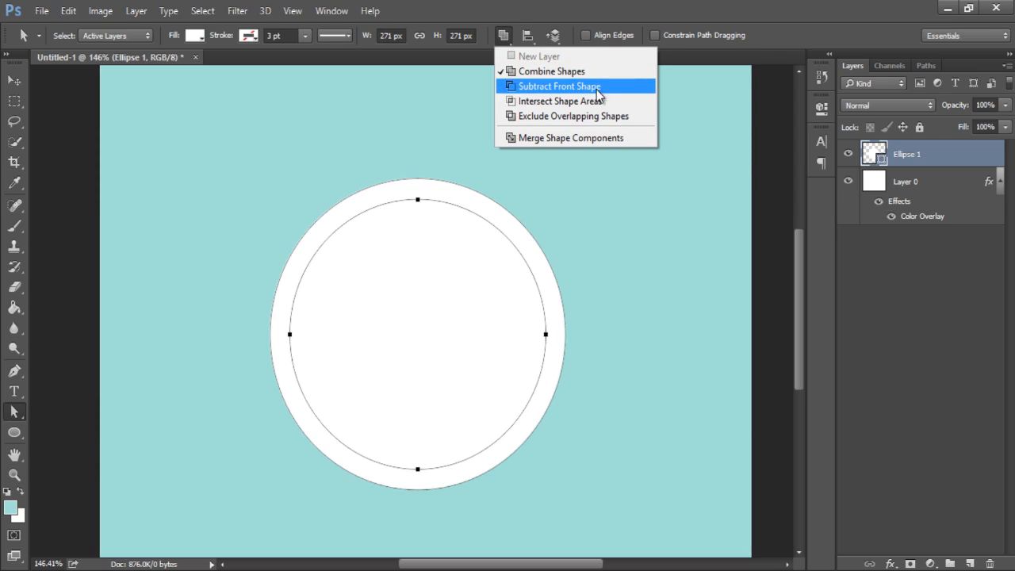
{"action": "left_click", "coordinate": [635, 87]}
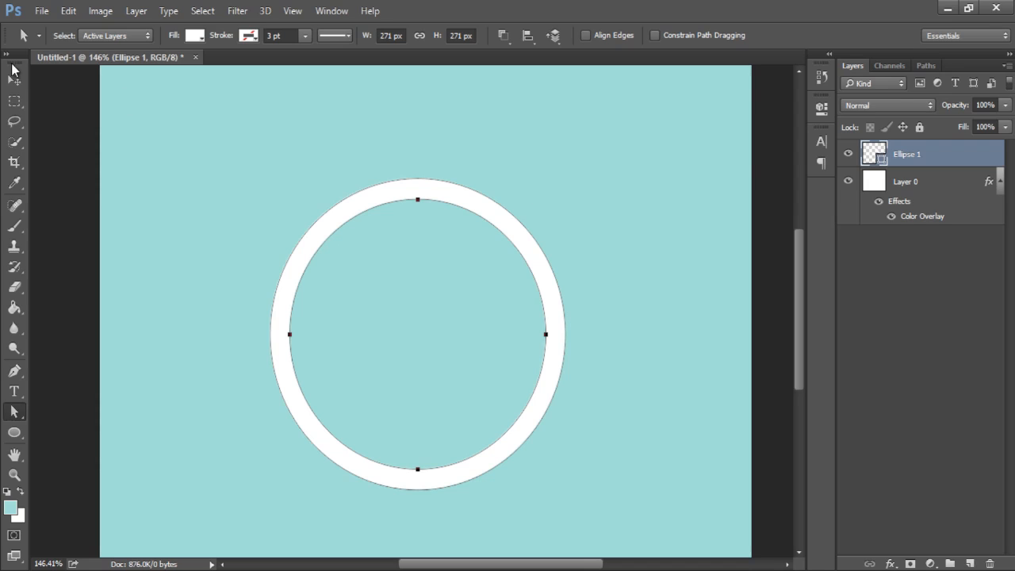
{"action": "left_click", "coordinate": [13, 80]}
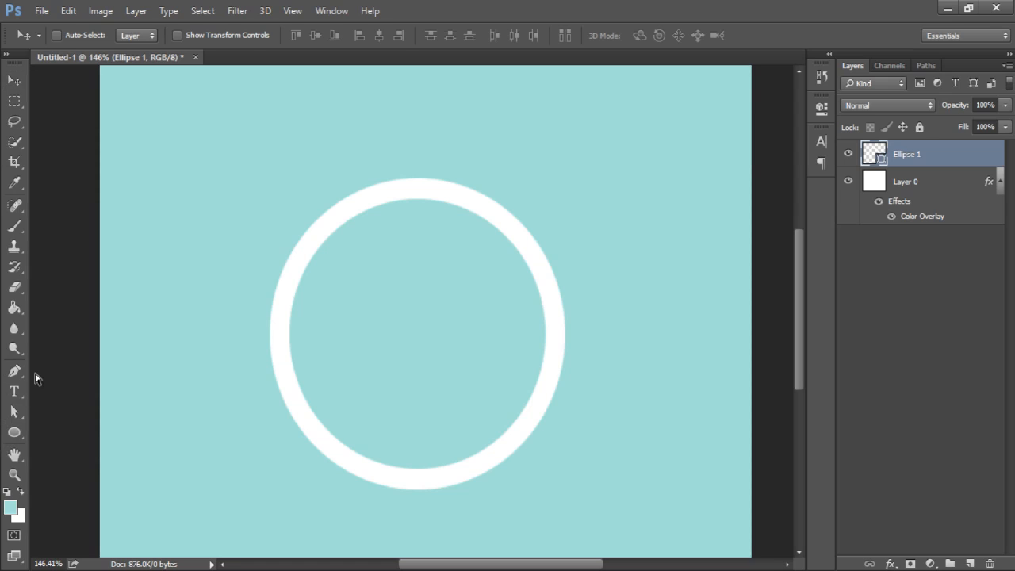
{"action": "key", "text": "a"}
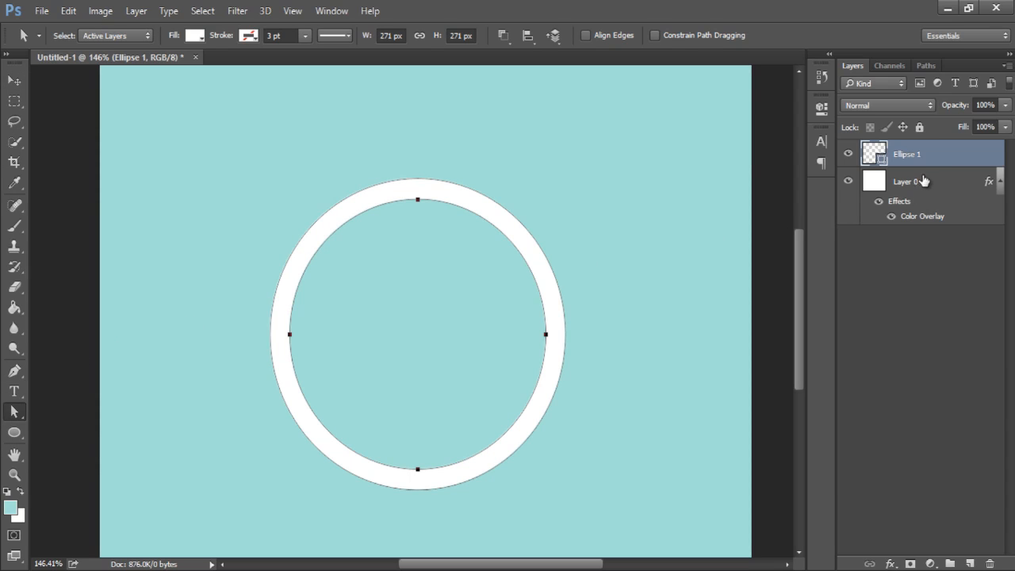
- Duplicate the ring layer with a slightly smaller hole and scale the copy to about 206 px inside the original ring
{"action": "left_click_drag", "start_coordinate": [936, 156], "coordinate": [969, 563]}
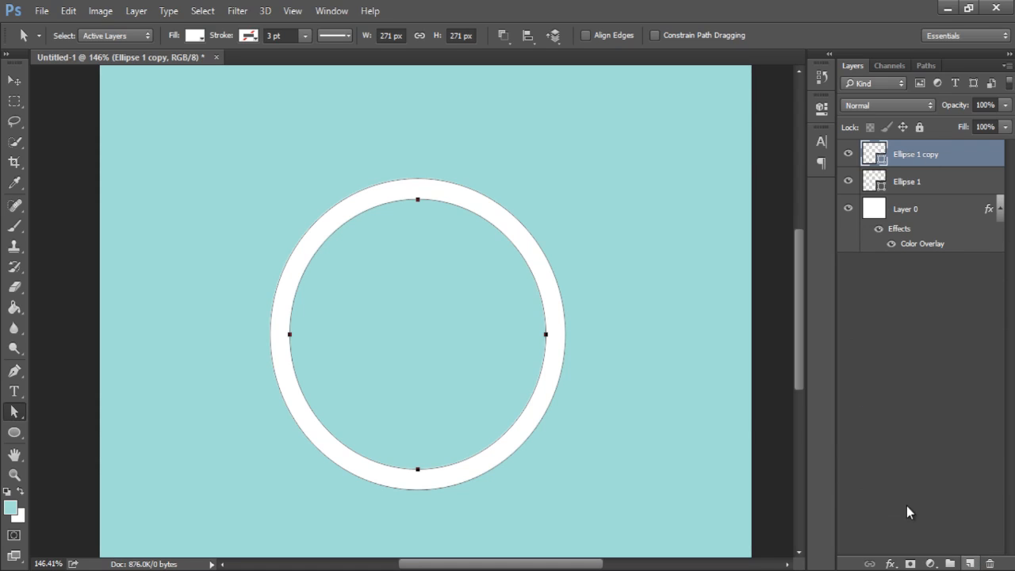
{"action": "key", "text": "ctrl+t"}
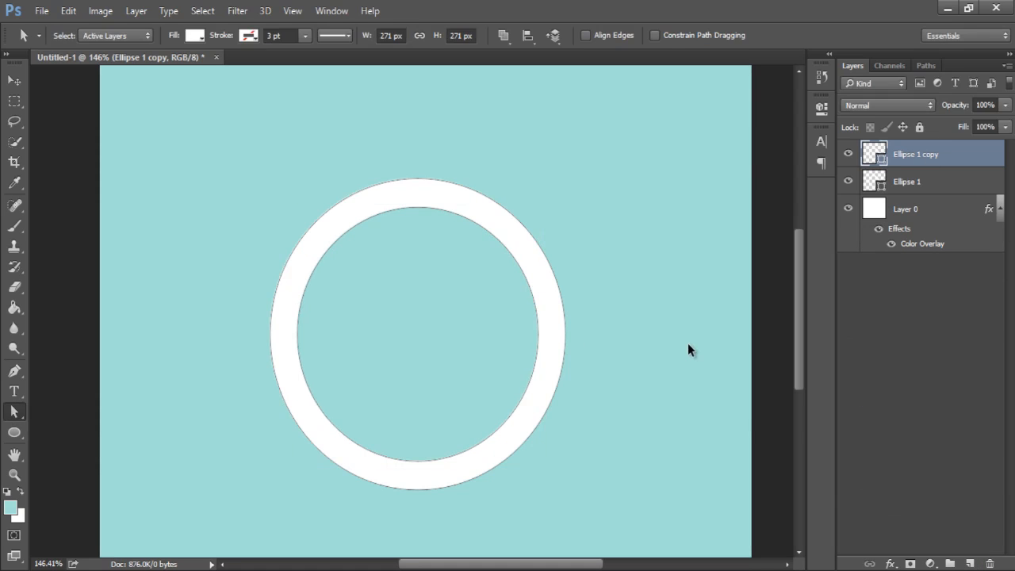
{"action": "key", "text": "ctrl+t"}
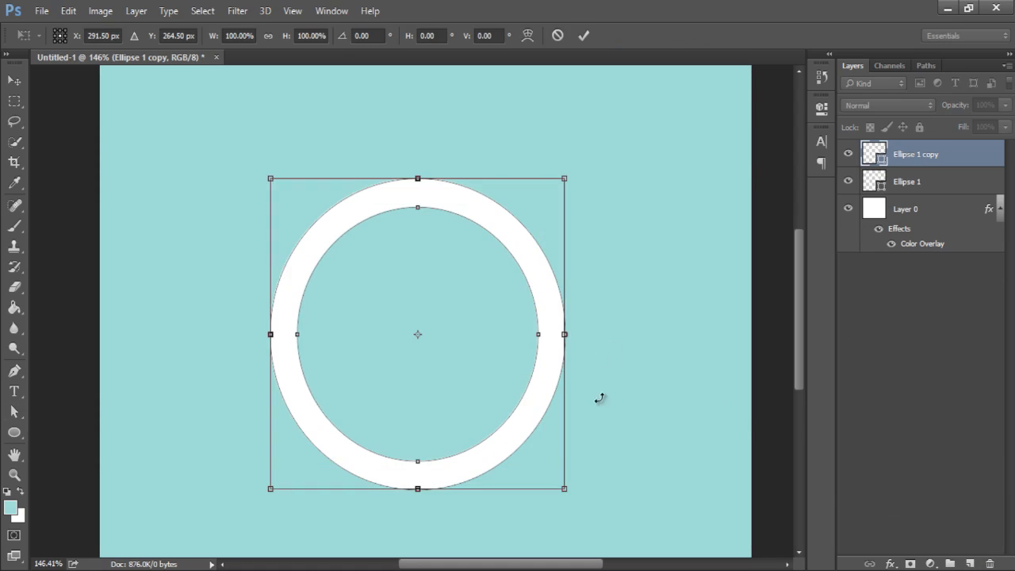
{"action": "left_click_drag", "start_coordinate": [566, 485], "coordinate": [530, 450]}
{"action": "key", "text": "a"}
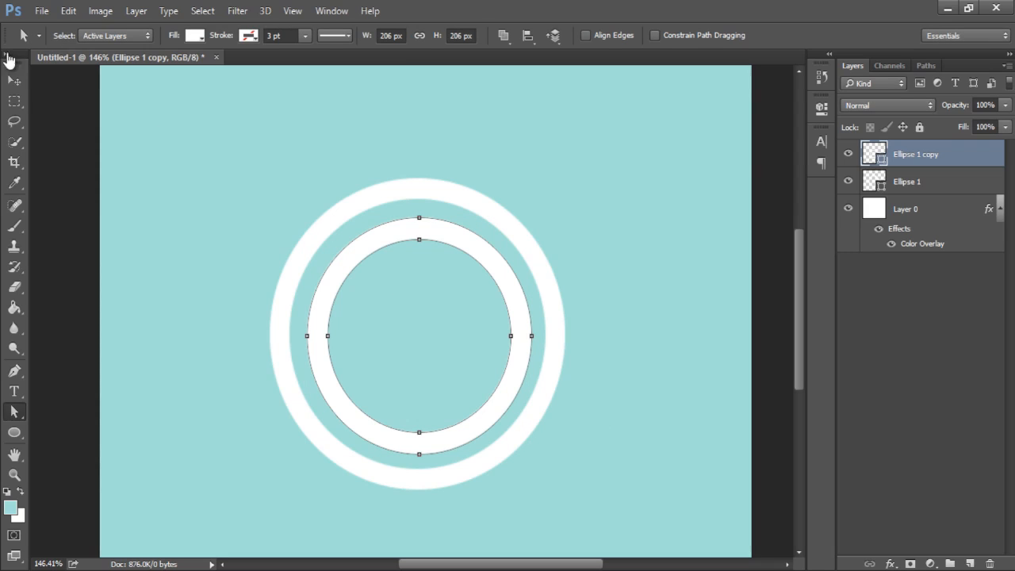
{"action": "key", "text": "v"}
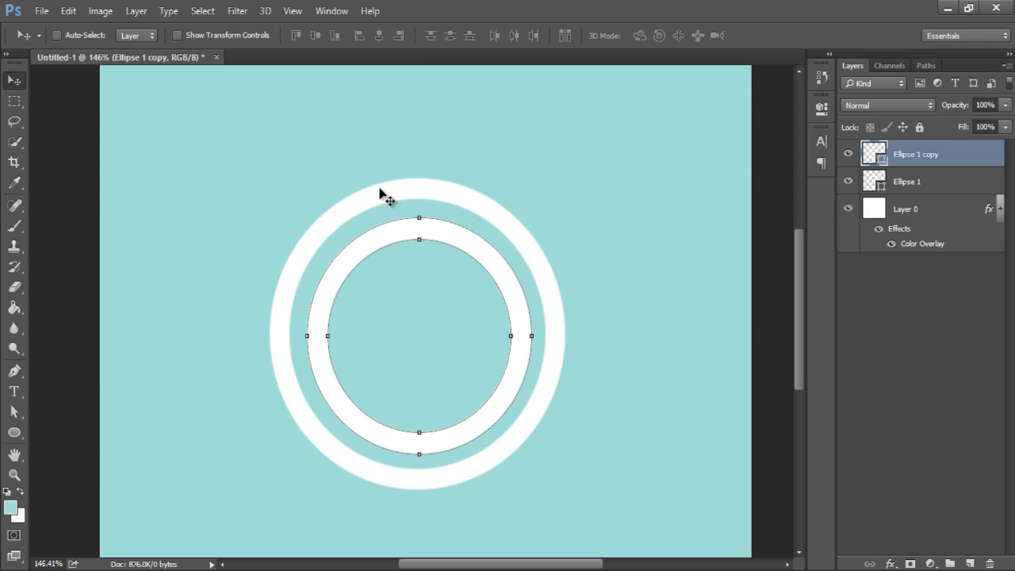
- Start a Pen tool shape at the outer ring's top, running straight to the inner ring and curving along it to its right side
{"action": "left_click", "coordinate": [14, 371]}
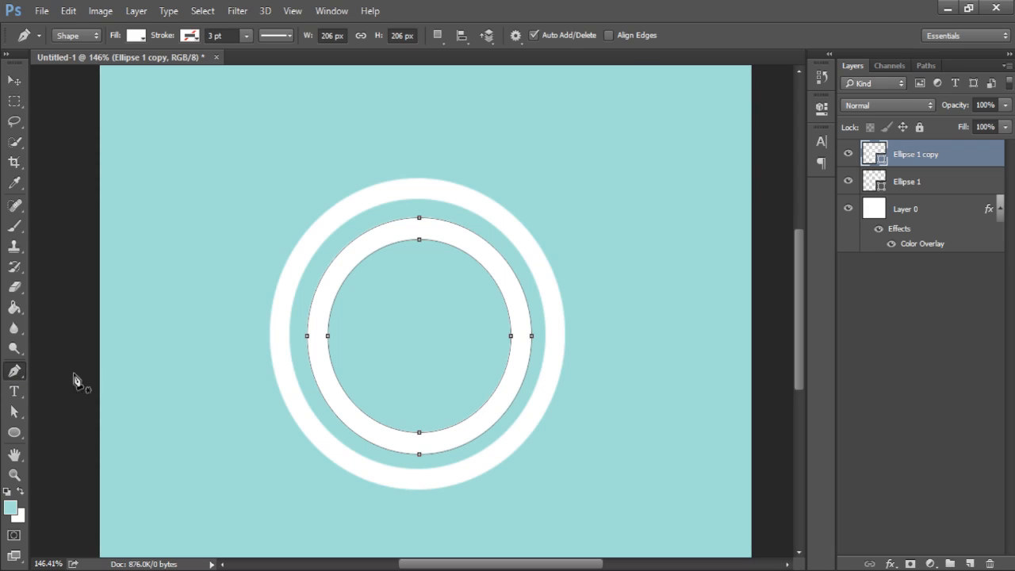
{"action": "key", "text": "Return"}
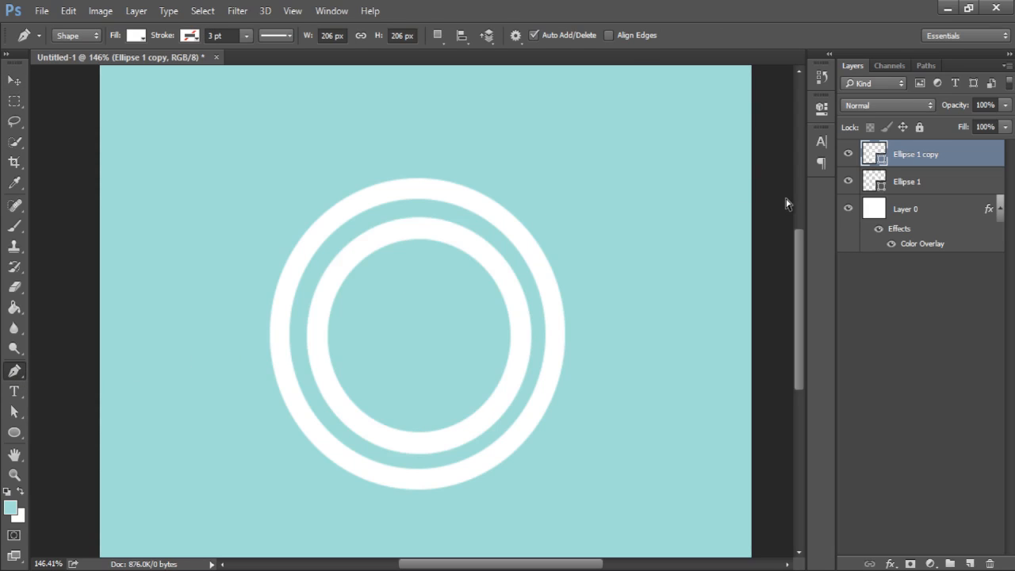
{"action": "scroll", "coordinate": [380, 215], "scroll_direction": "up", "scroll_amount": 3}
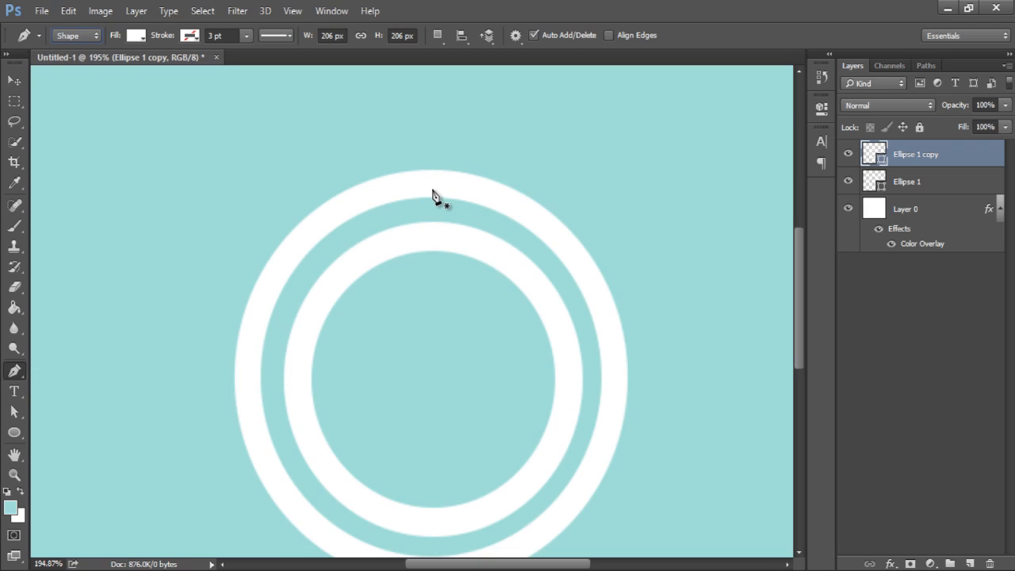
{"action": "key", "text": "alt"}
{"action": "key", "text": "alt"}
{"action": "left_click", "coordinate": [431, 184]}
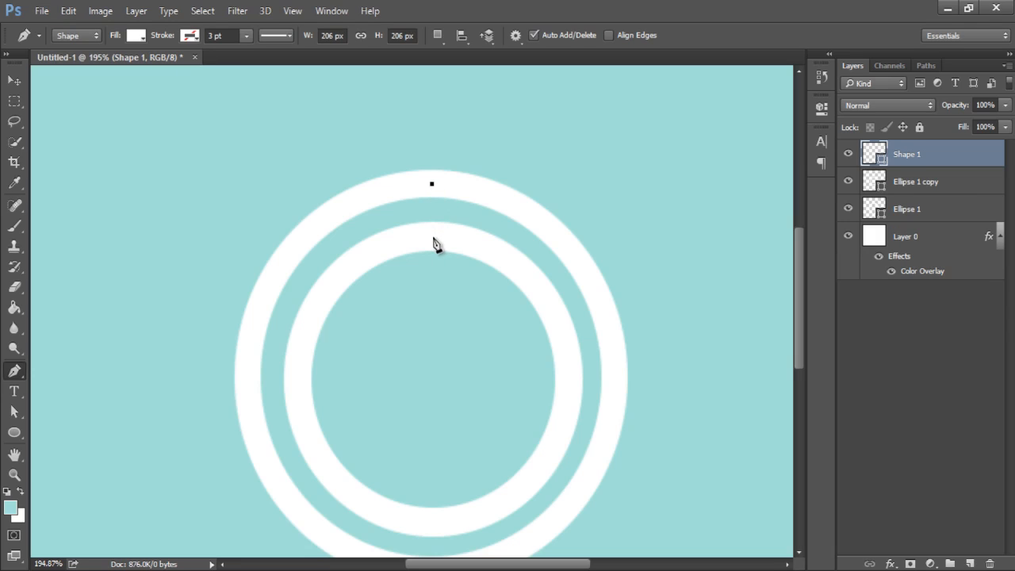
{"action": "left_click", "coordinate": [432, 237]}
{"action": "scroll", "coordinate": [537, 312], "scroll_direction": "down", "scroll_amount": 2}
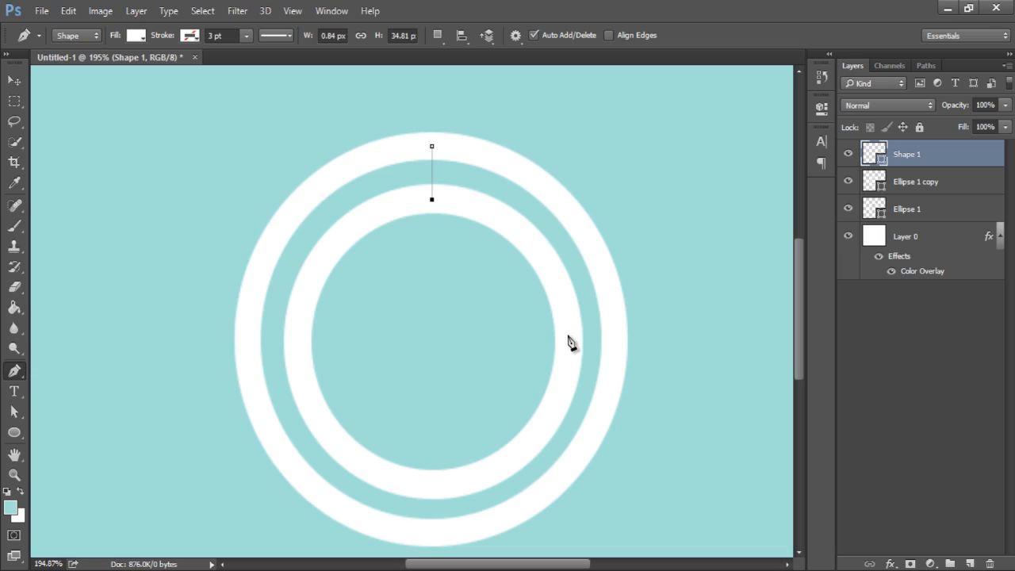
{"action": "left_click_drag", "start_coordinate": [568, 335], "coordinate": [567, 455]}
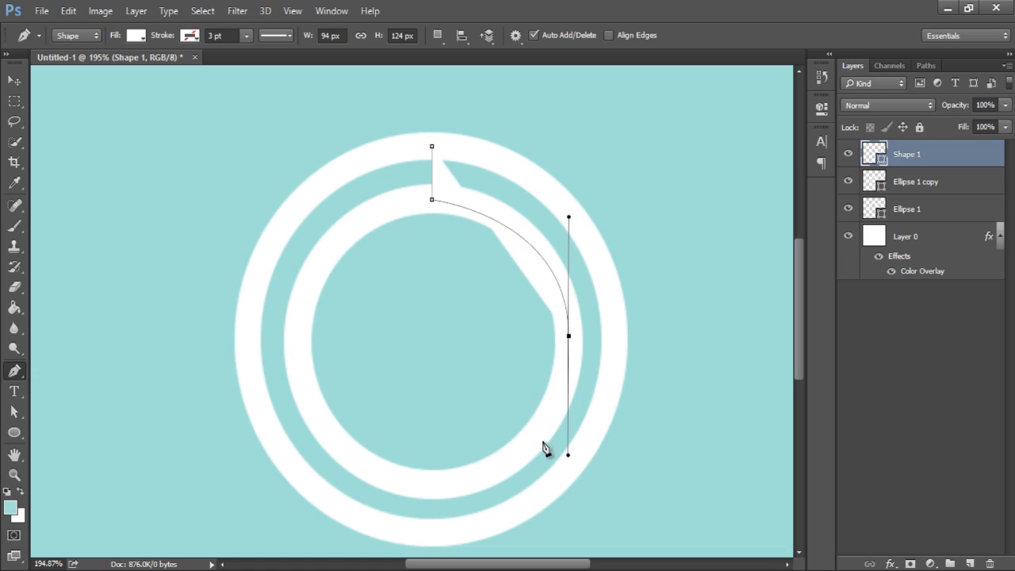
- Set the fill of the pen shape in progress to none
{"action": "left_click", "coordinate": [136, 35]}
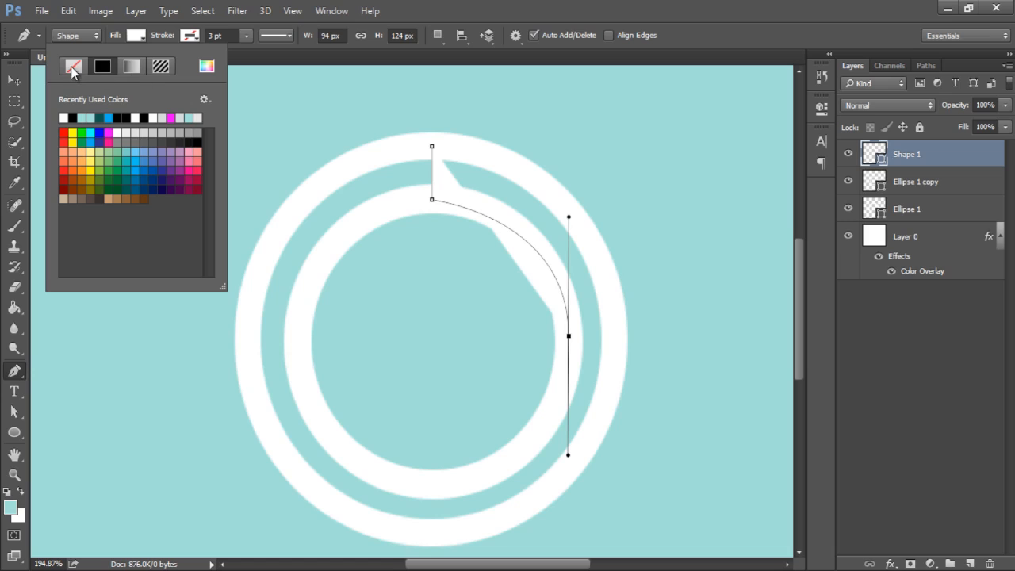
{"action": "left_click", "coordinate": [73, 68]}
{"action": "left_click", "coordinate": [451, 13]}
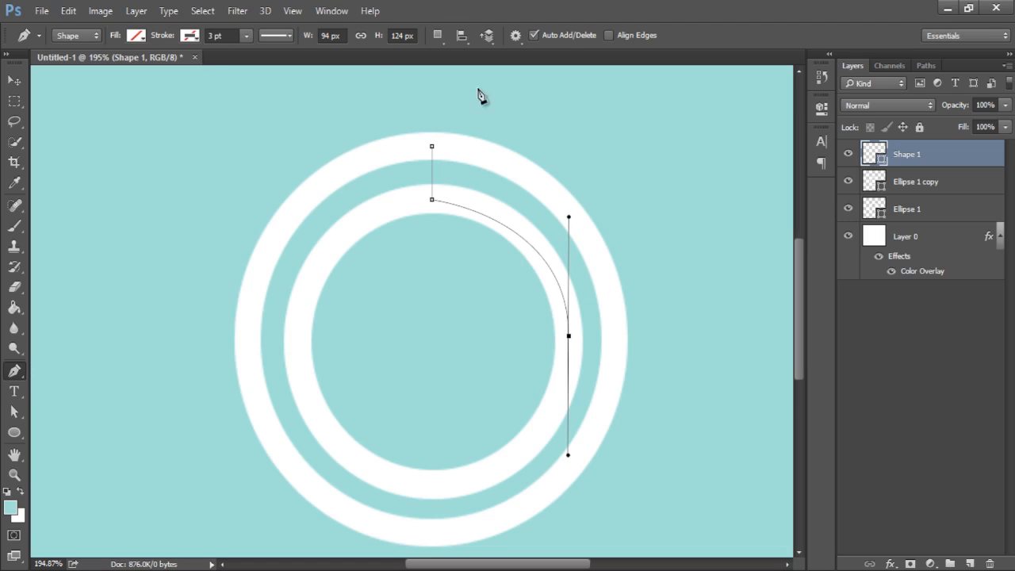
{"action": "left_click", "coordinate": [498, 473]}
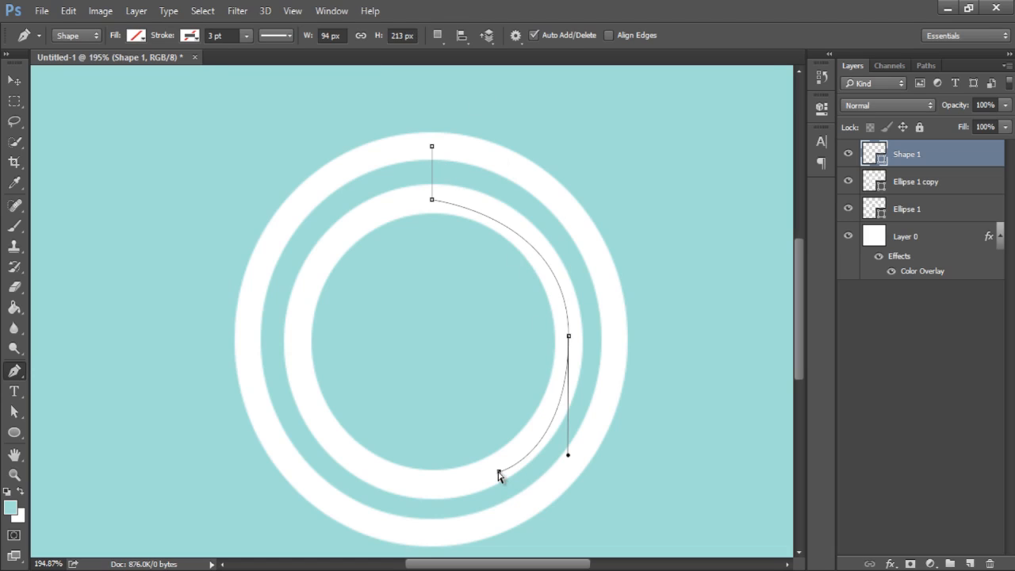
{"action": "key", "text": "ctrl+z"}
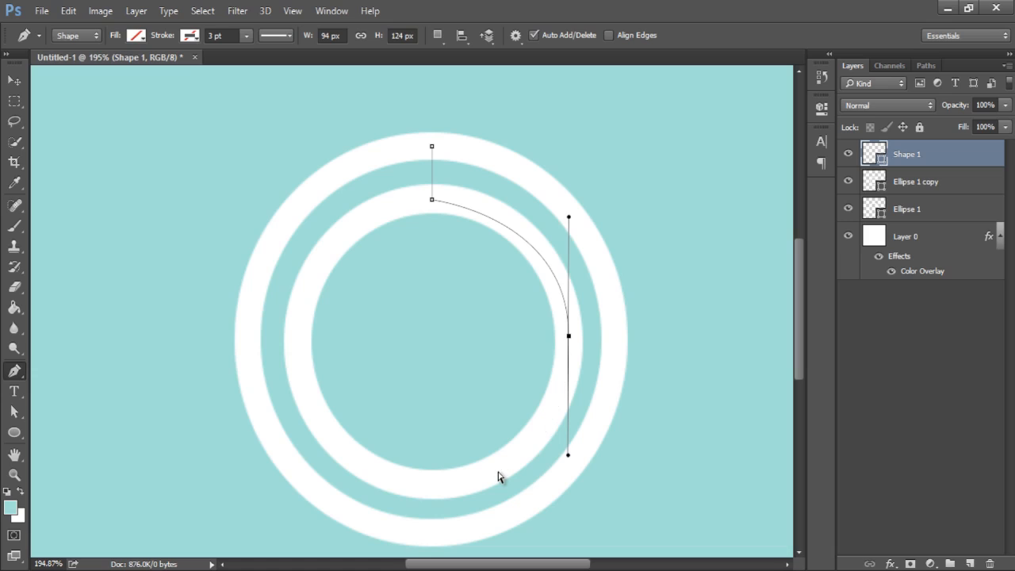
{"action": "left_click", "coordinate": [349, 464]}
{"action": "key", "text": "ctrl+z"}
- Complete the pen shape by curving to the inner ring's lower left, crossing to the outer ring, and curving back to the starting point
{"action": "left_click", "coordinate": [567, 337]}
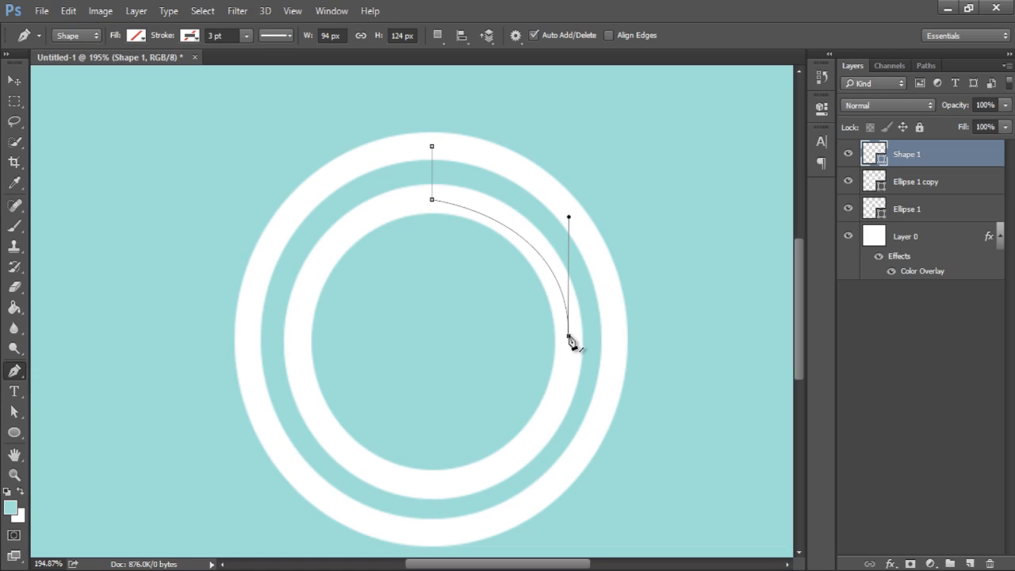
{"action": "left_click_drag", "start_coordinate": [347, 453], "coordinate": [153, 348]}
{"action": "left_click", "coordinate": [347, 452], "text": "alt"}
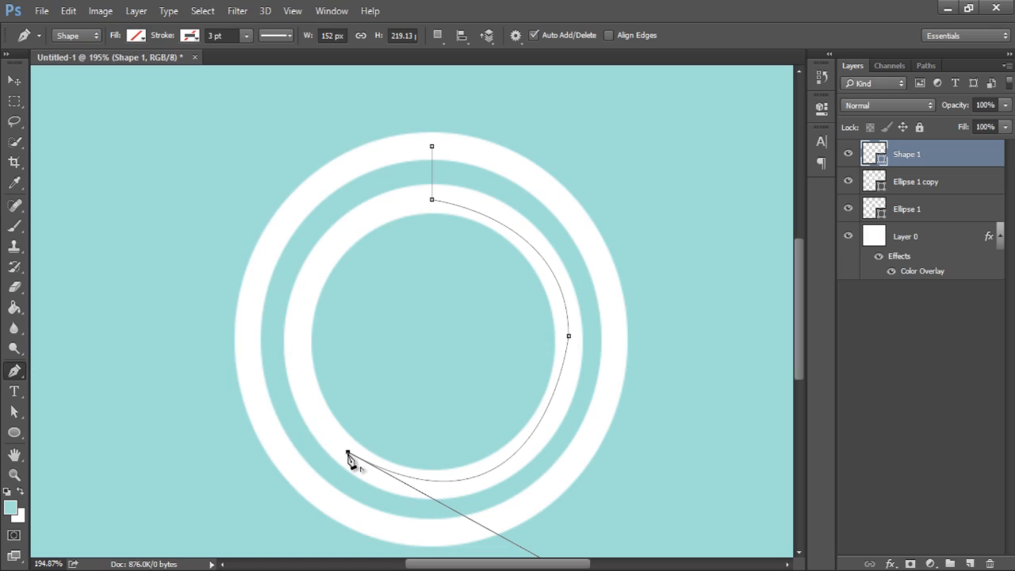
{"action": "left_click", "coordinate": [316, 498]}
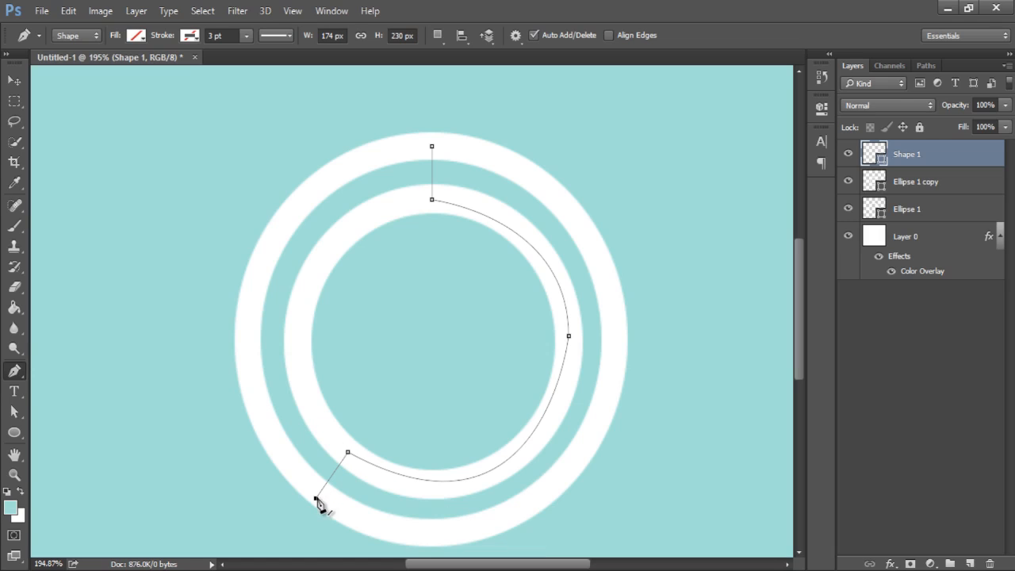
{"action": "left_click_drag", "start_coordinate": [618, 375], "coordinate": [707, 133]}
{"action": "left_click", "coordinate": [618, 376], "text": "alt"}
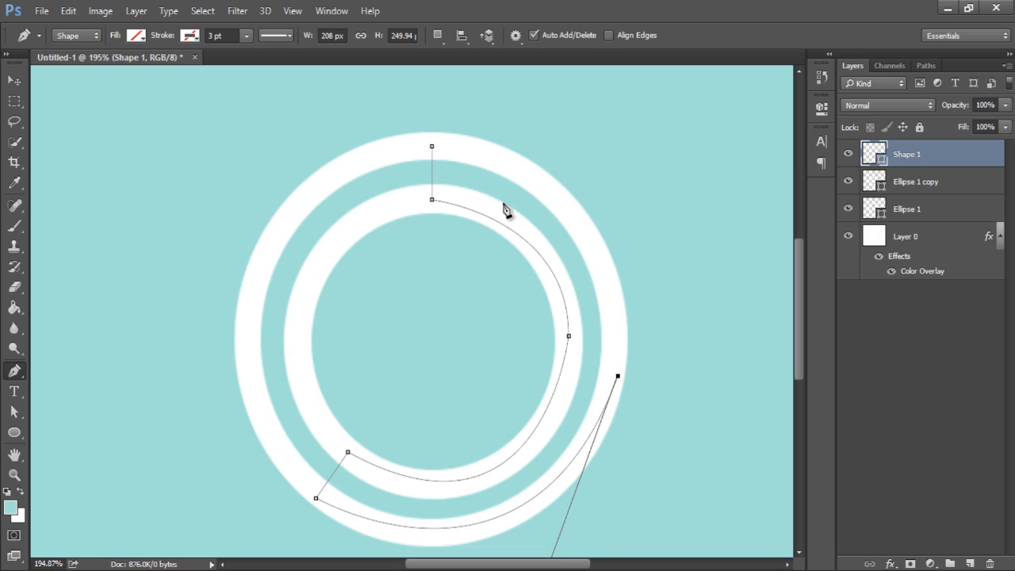
{"action": "left_click", "coordinate": [432, 147]}
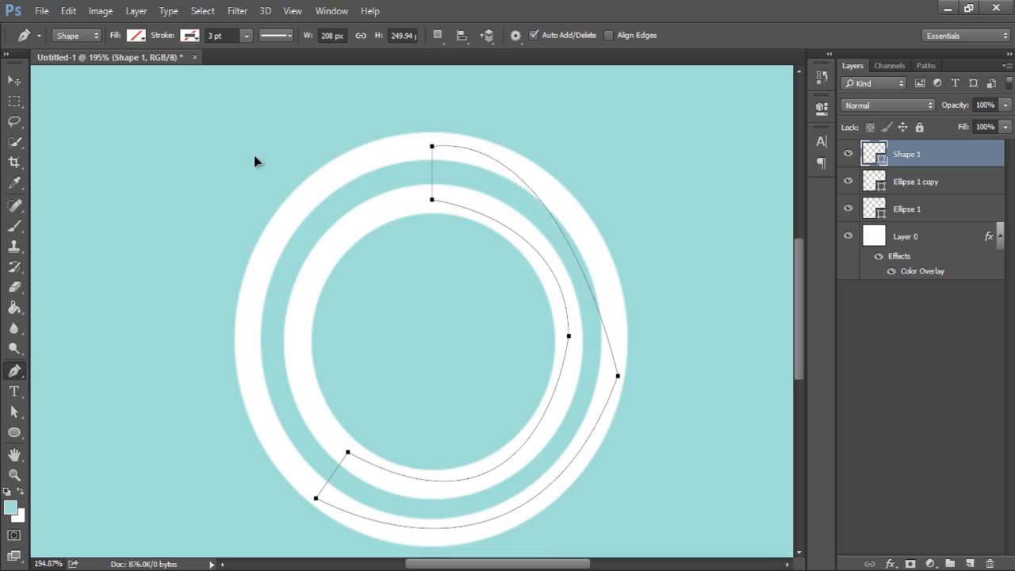
- Bend the pen shape's closing segment so it follows the outer ring from its right side up to the top
{"action": "left_click_drag", "start_coordinate": [254, 155], "coordinate": [225, 131]}
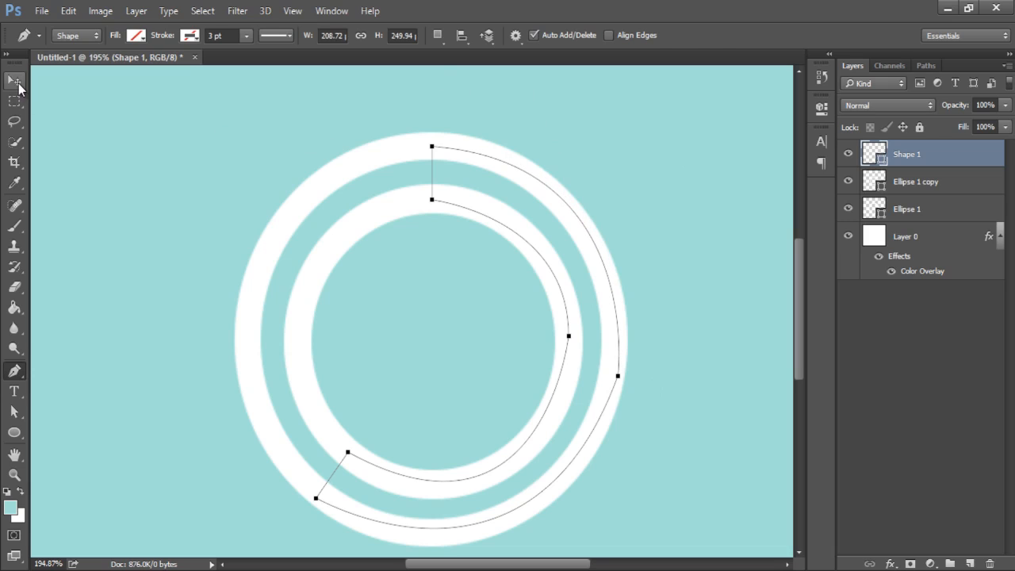
- Try to recolor the pen shape's layer with the pink ea4dcb
{"action": "left_click", "coordinate": [15, 81]}
{"action": "double_click", "coordinate": [874, 154]}
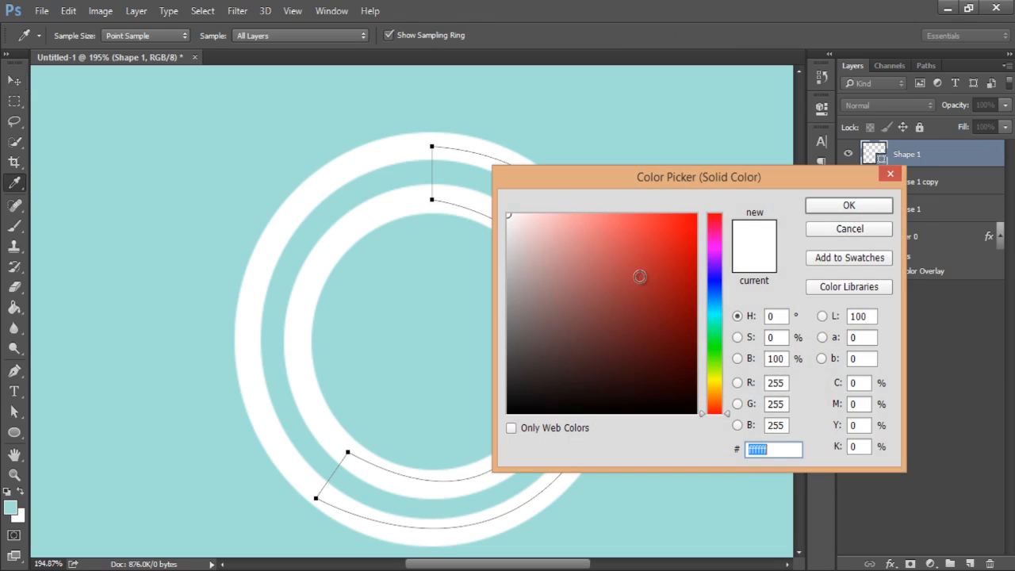
{"action": "left_click", "coordinate": [712, 241]}
{"action": "left_click", "coordinate": [639, 230]}
{"action": "left_click", "coordinate": [634, 230]}
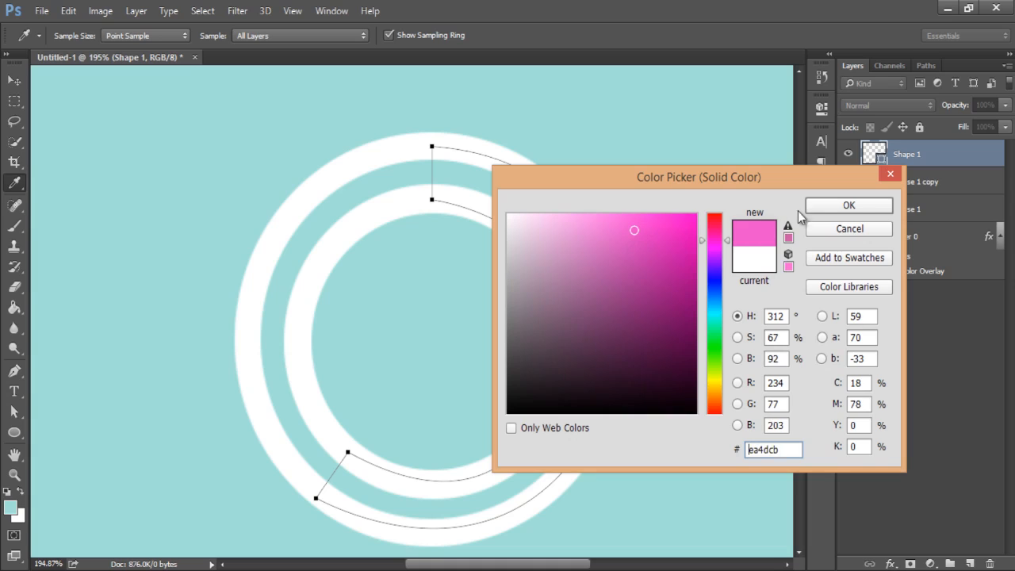
{"action": "left_click", "coordinate": [854, 207]}
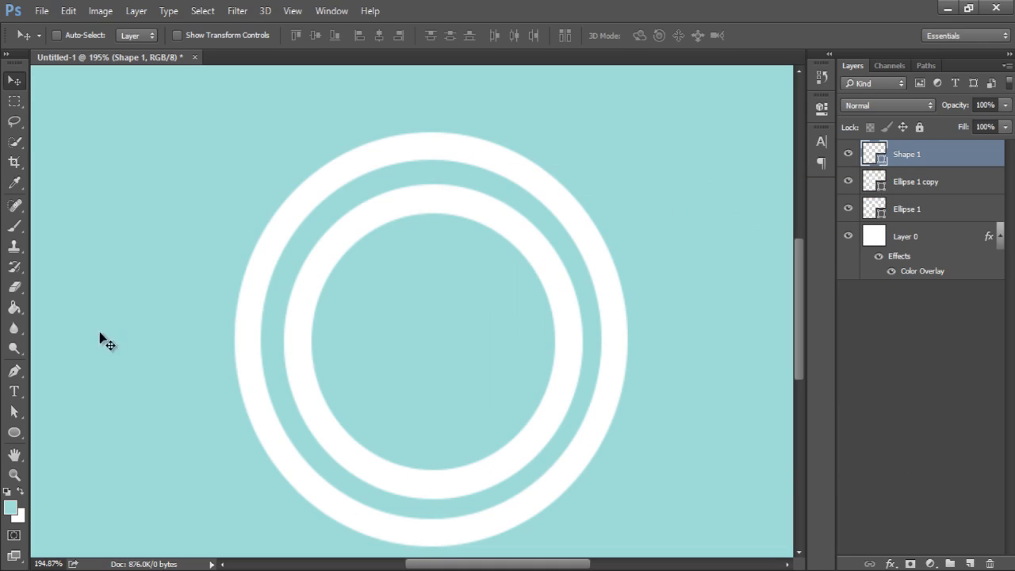
- Fill the pen shape with the recently used magenta and move its layer below both ring layers
{"action": "left_click", "coordinate": [14, 370]}
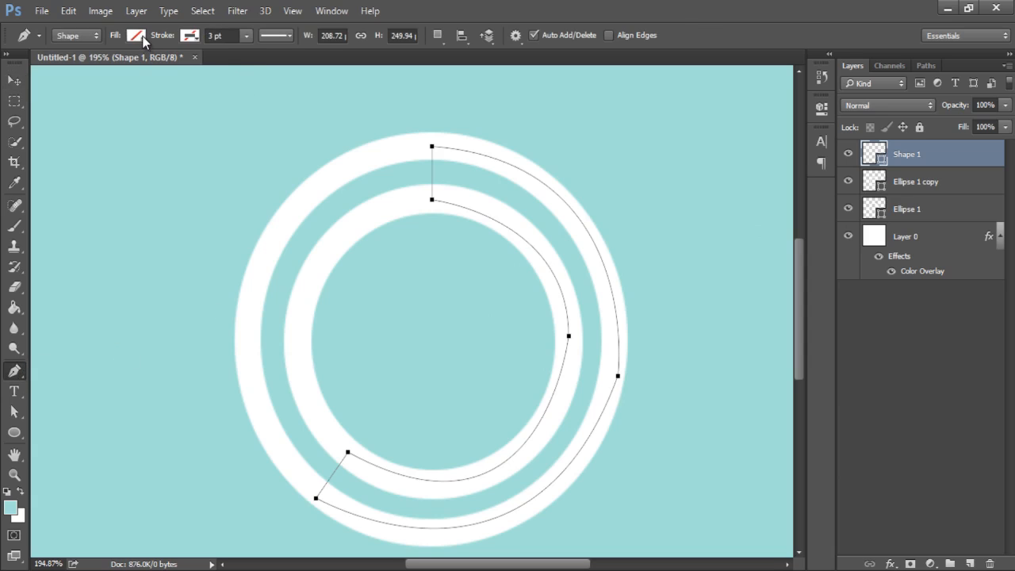
{"action": "left_click", "coordinate": [142, 36]}
{"action": "left_click", "coordinate": [171, 118]}
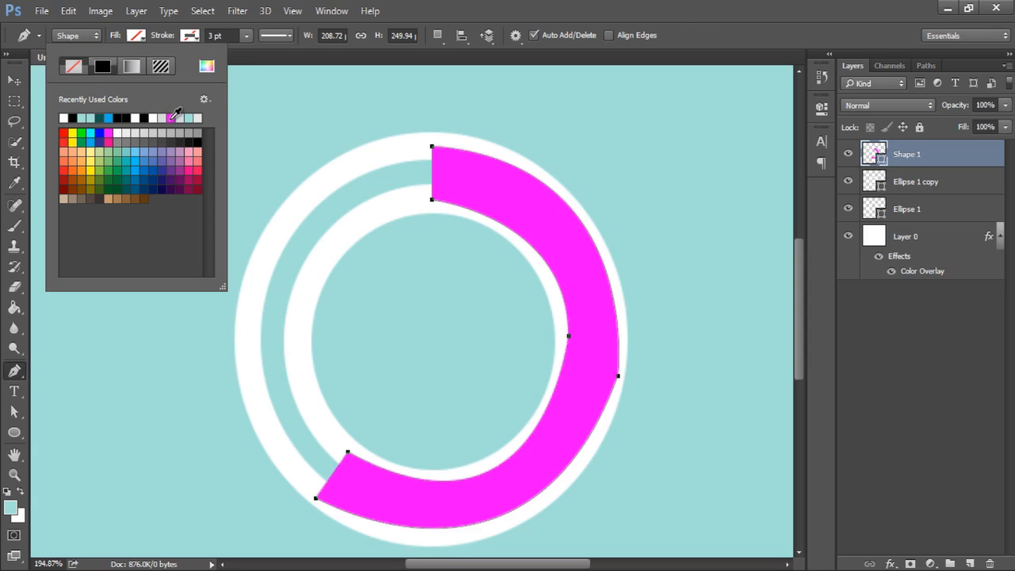
{"action": "left_click", "coordinate": [252, 66]}
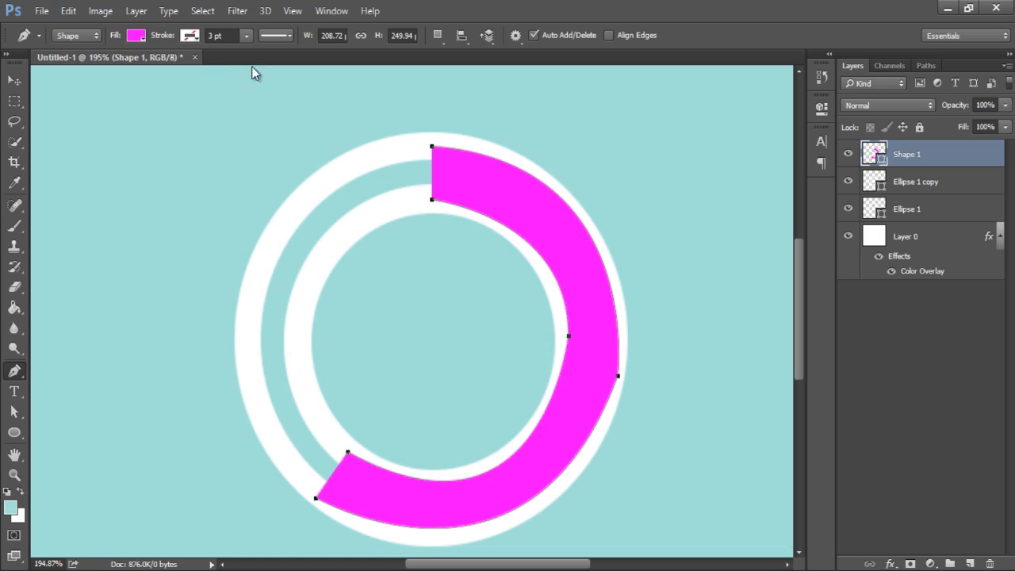
{"action": "left_click_drag", "start_coordinate": [956, 156], "coordinate": [951, 222]}
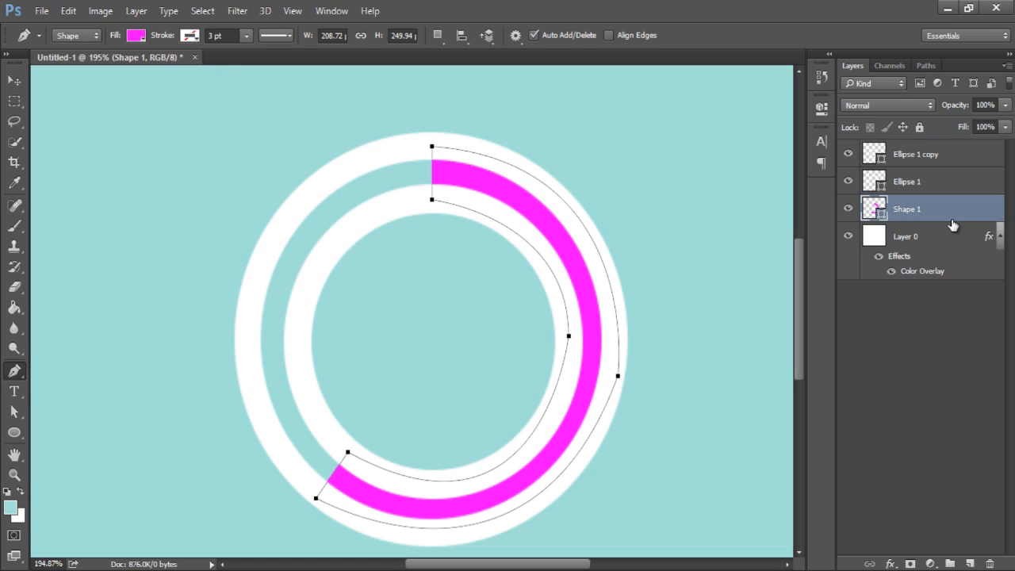
{"action": "left_click", "coordinate": [14, 80]}
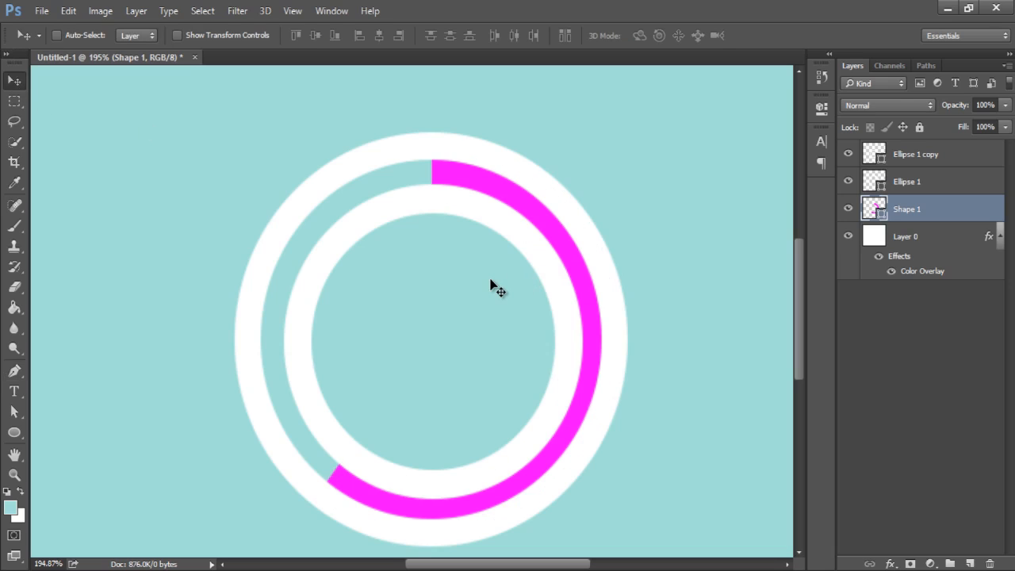
- Add the white text "37%" and position it in the center of the inner ring
{"action": "key", "text": "t"}
{"action": "left_click", "coordinate": [416, 333]}
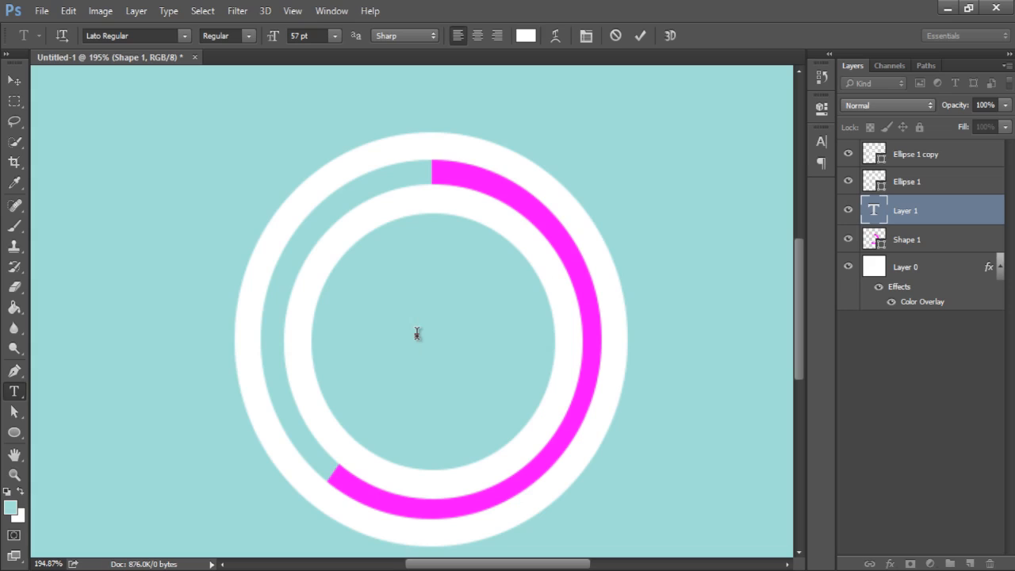
{"action": "type", "text": "37j"}
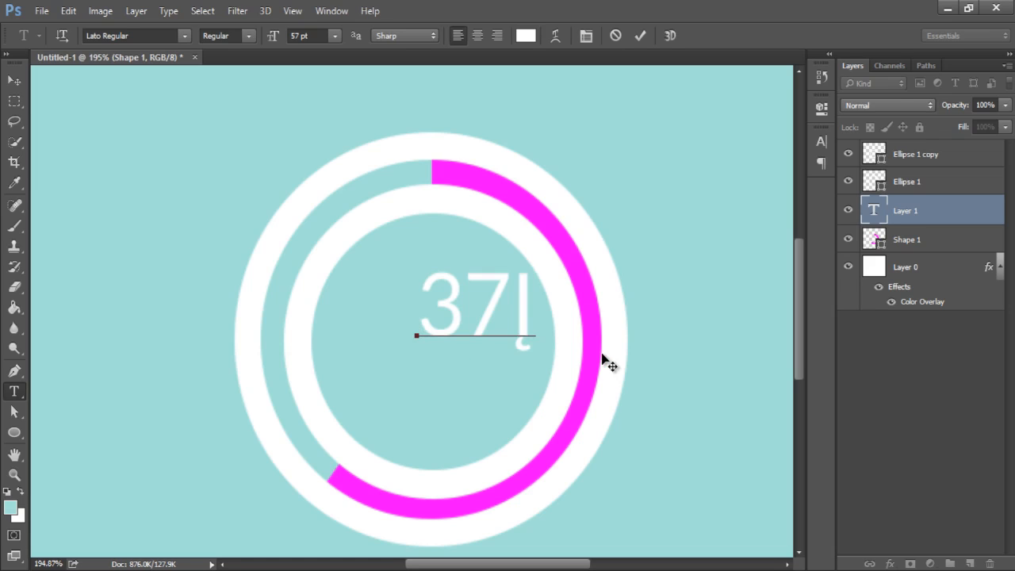
{"action": "key", "text": "BackSpace"}
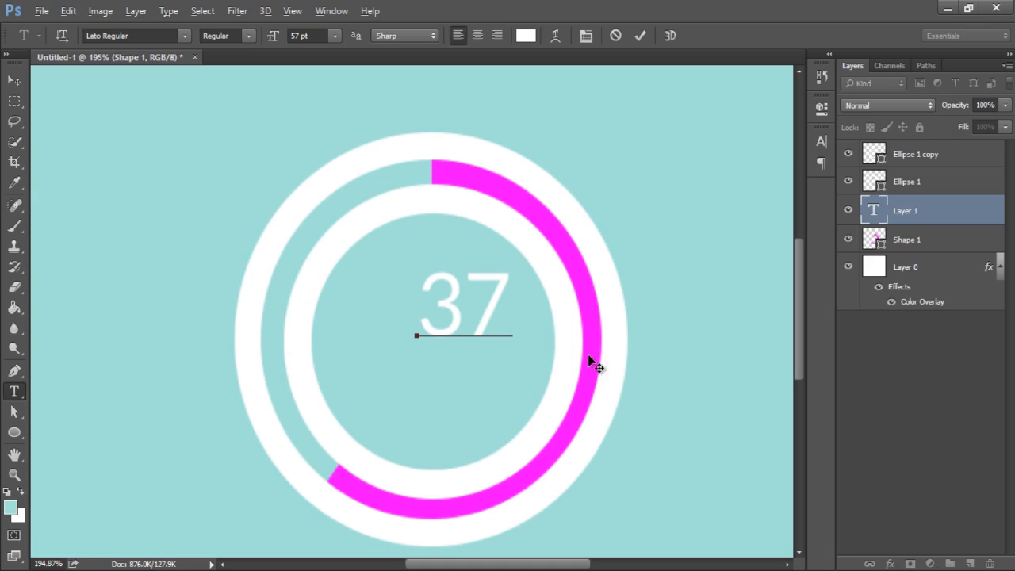
{"action": "type", "text": "%"}
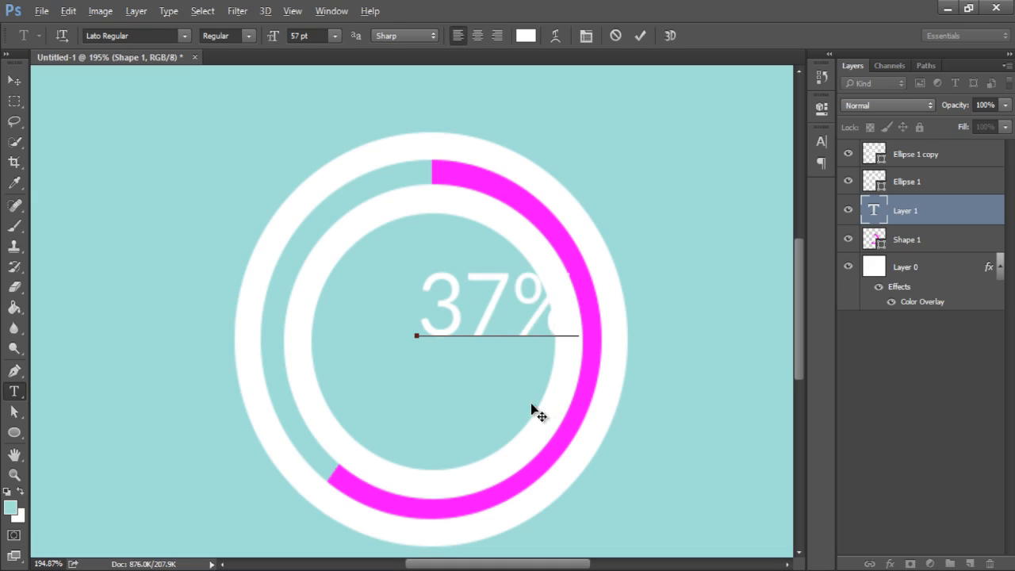
{"action": "left_click_drag", "start_coordinate": [454, 430], "coordinate": [466, 432]}
{"action": "left_click_drag", "start_coordinate": [466, 441], "coordinate": [469, 444]}
{"action": "left_click", "coordinate": [18, 85]}
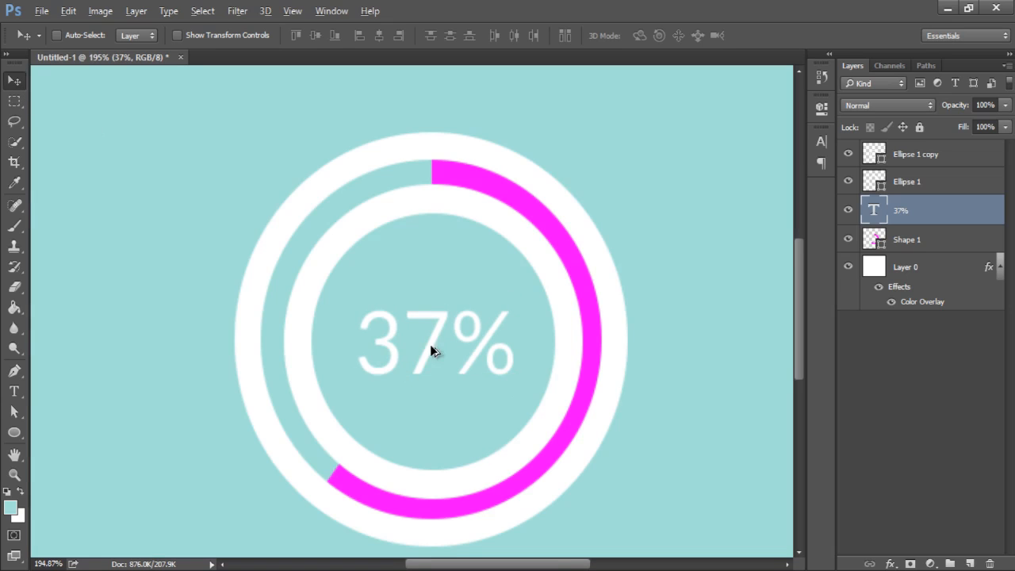
{"action": "scroll", "coordinate": [430, 344], "scroll_direction": "down", "scroll_amount": 5}
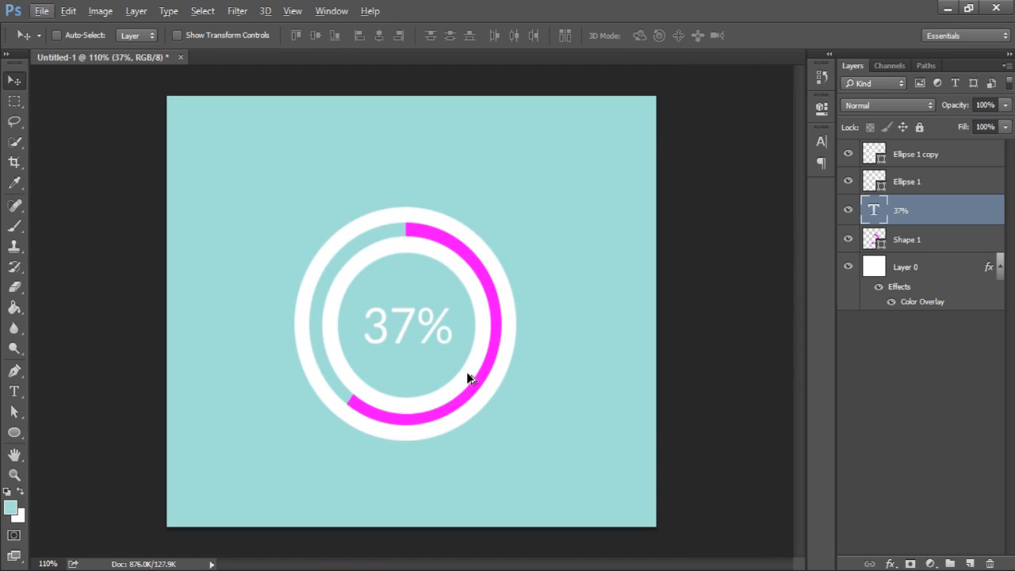